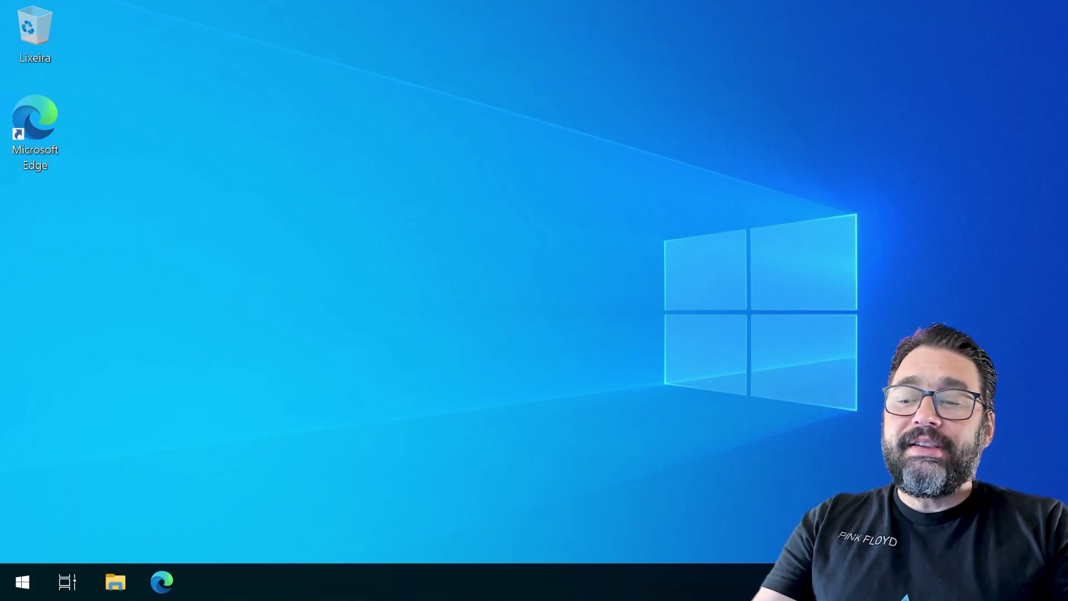
# Search Windows for "recursos" and open the dialog for turning Windows features on or off.
pyautogui.click(21, 582)
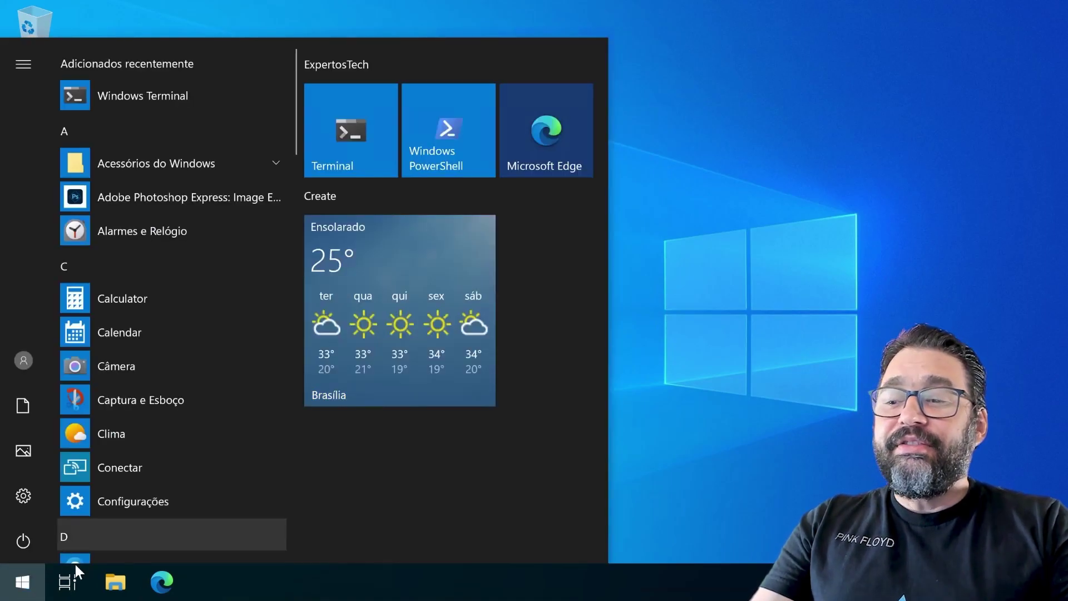
pyautogui.write('recru')
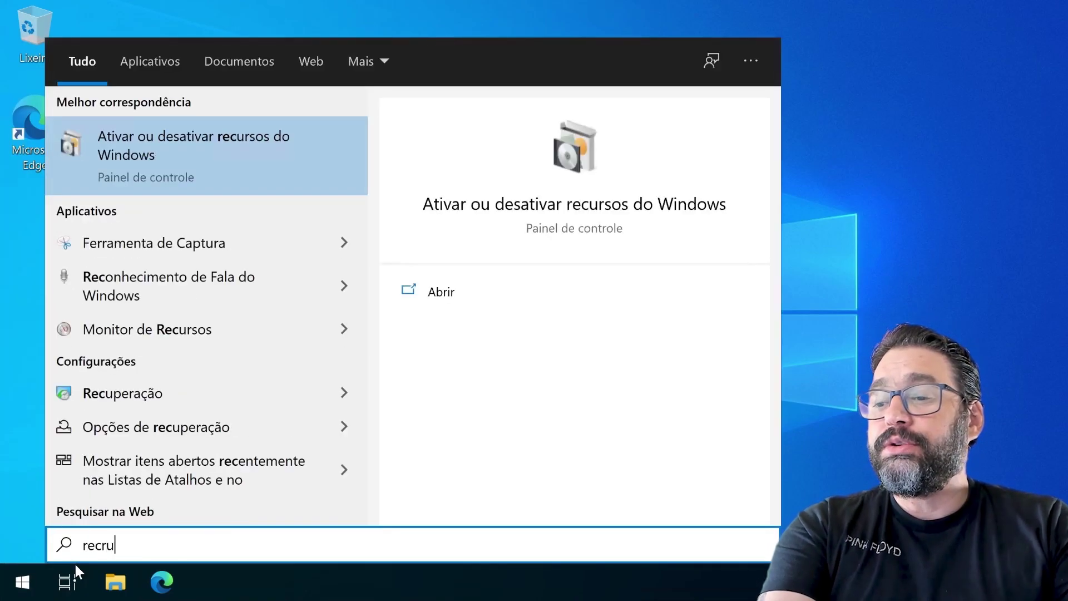
pyautogui.press('BackSpace')
pyautogui.press('BackSpace')
pyautogui.write('ursos')
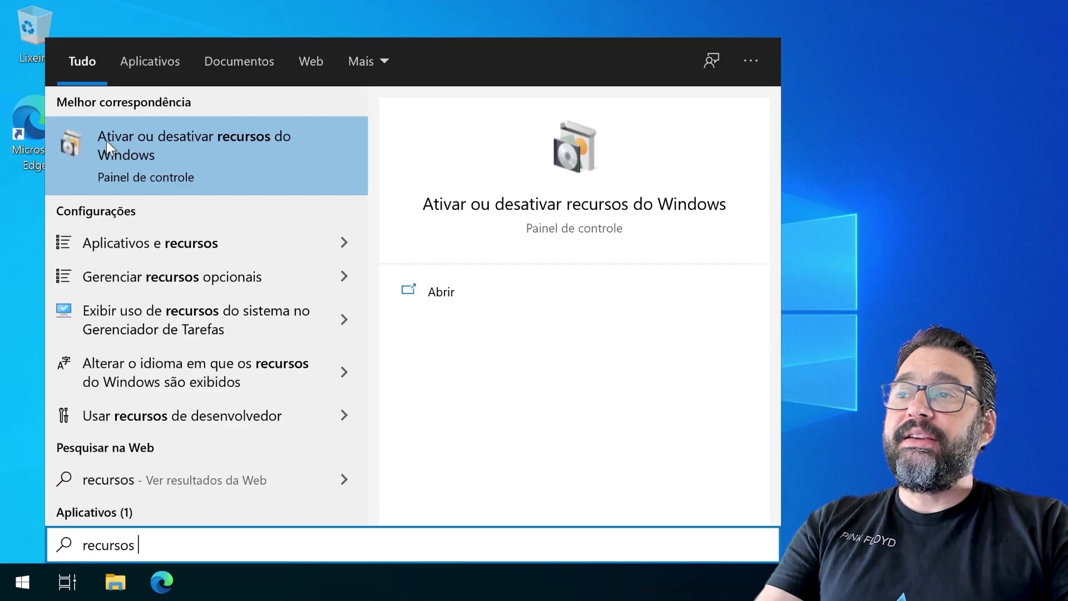
pyautogui.click(180, 158)
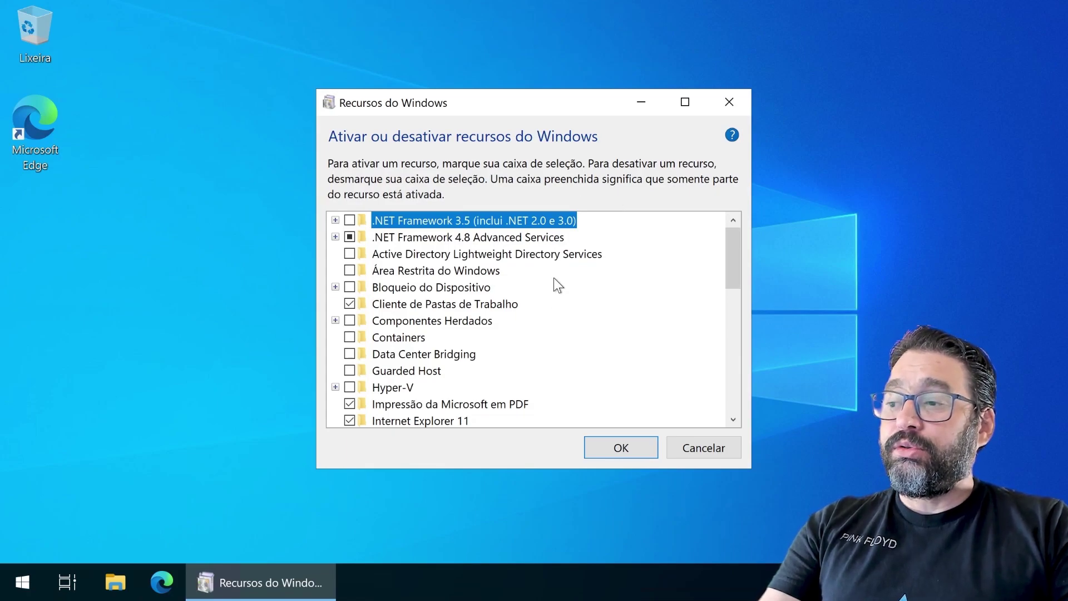
# Check whether Plataforma de Máquina Virtual and Subsistema do Windows para Linux are enabled, and close the features dialog.
pyautogui.scroll(-2, 556, 284)
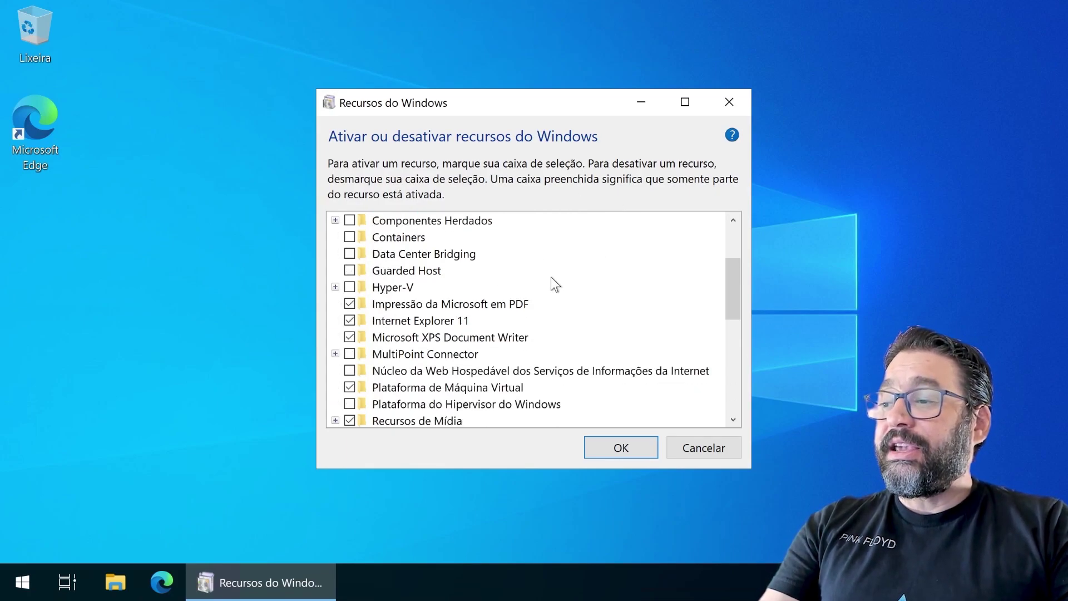
pyautogui.scroll(-2, 555, 283)
pyautogui.scroll(-3, 550, 287)
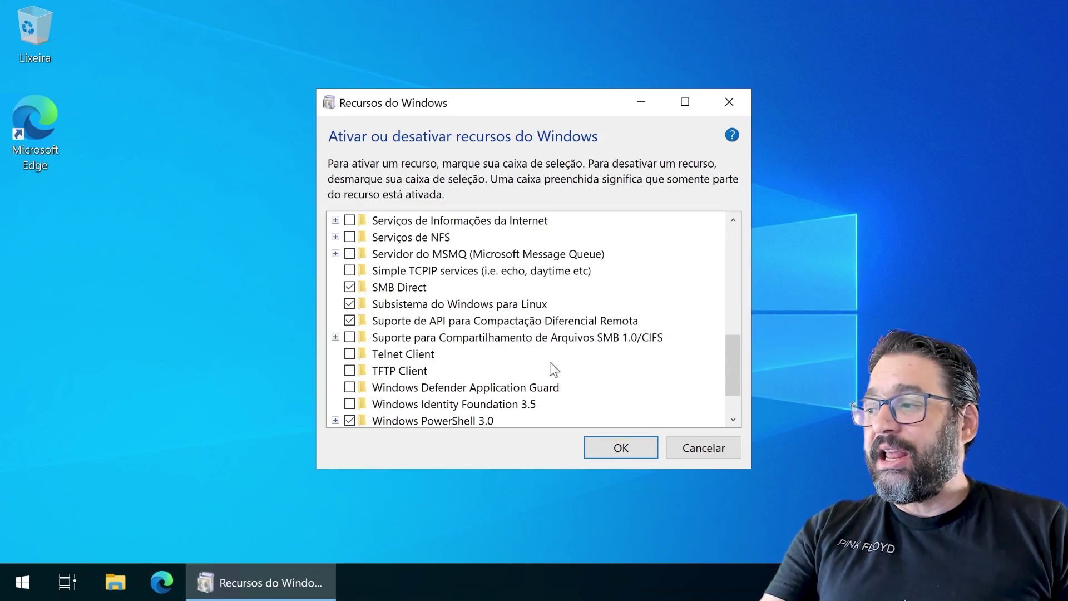
pyautogui.click(605, 446)
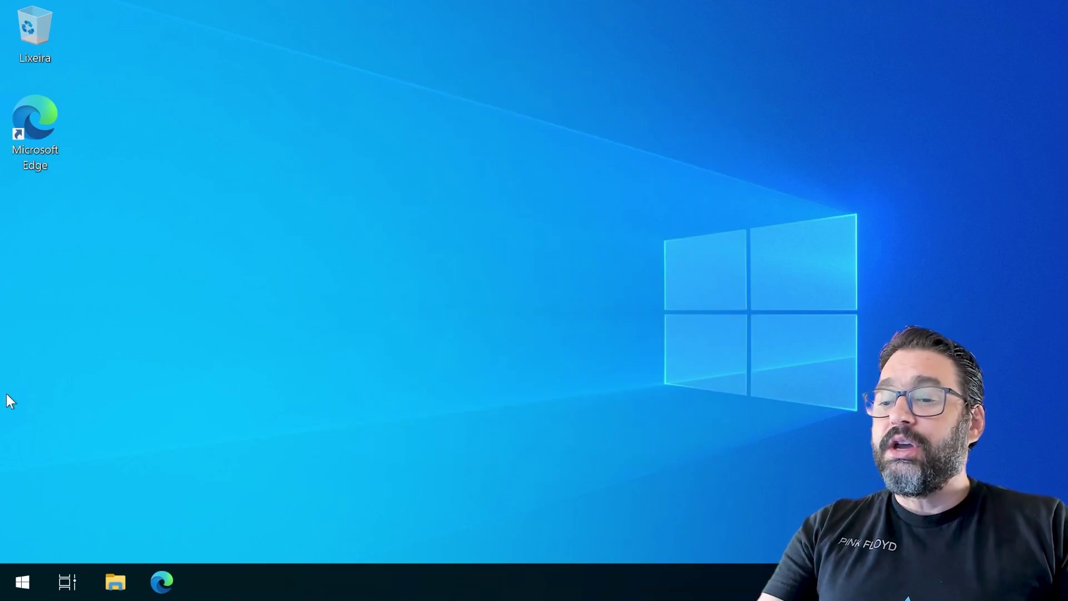
# Open Windows Terminal with a PowerShell session and maximize its window.
pyautogui.click(23, 583)
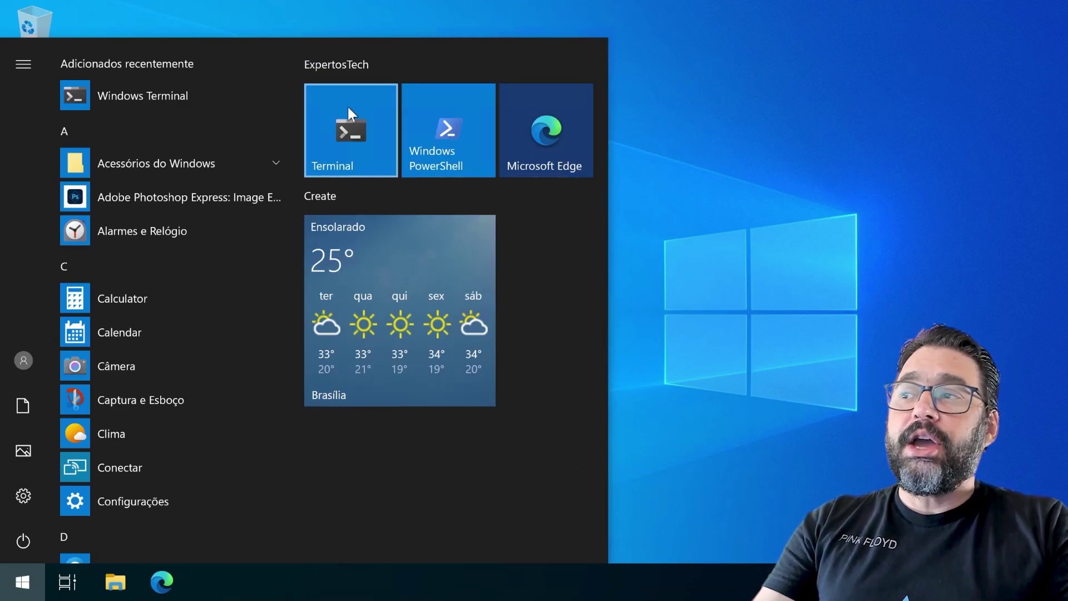
pyautogui.click(335, 151)
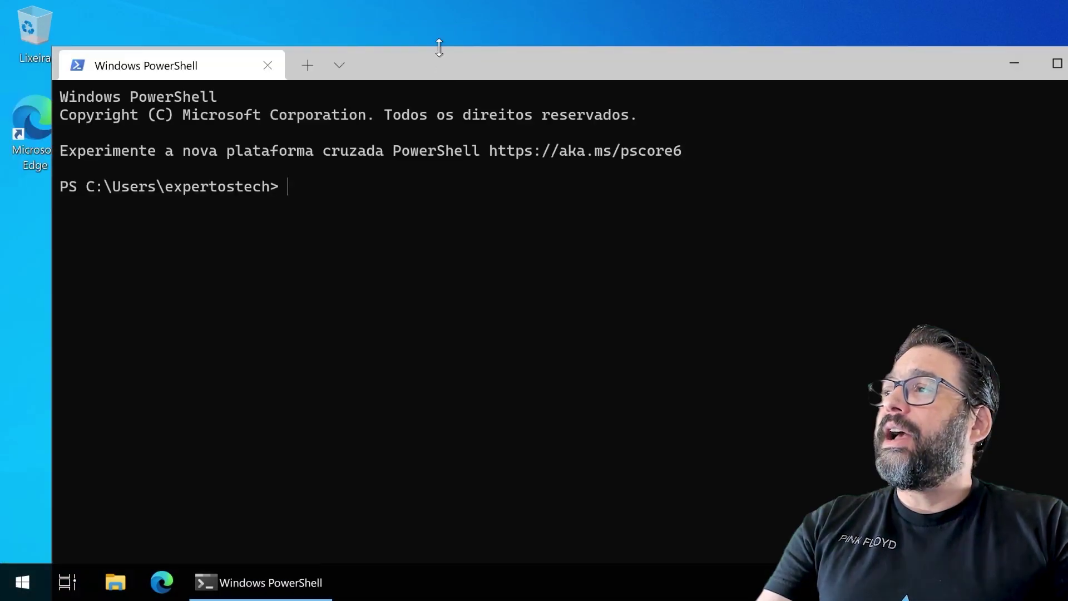
pyautogui.doubleClick(445, 65)
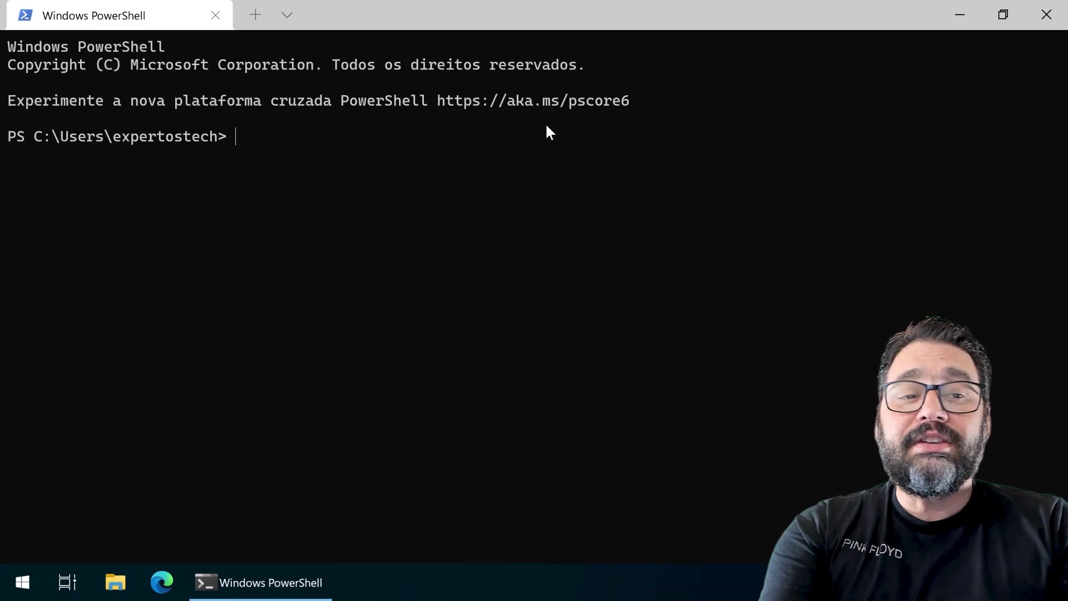
# List the installed WSL distributions with wsl --list --verbose, and close the terminal.
pyautogui.write('wsl')
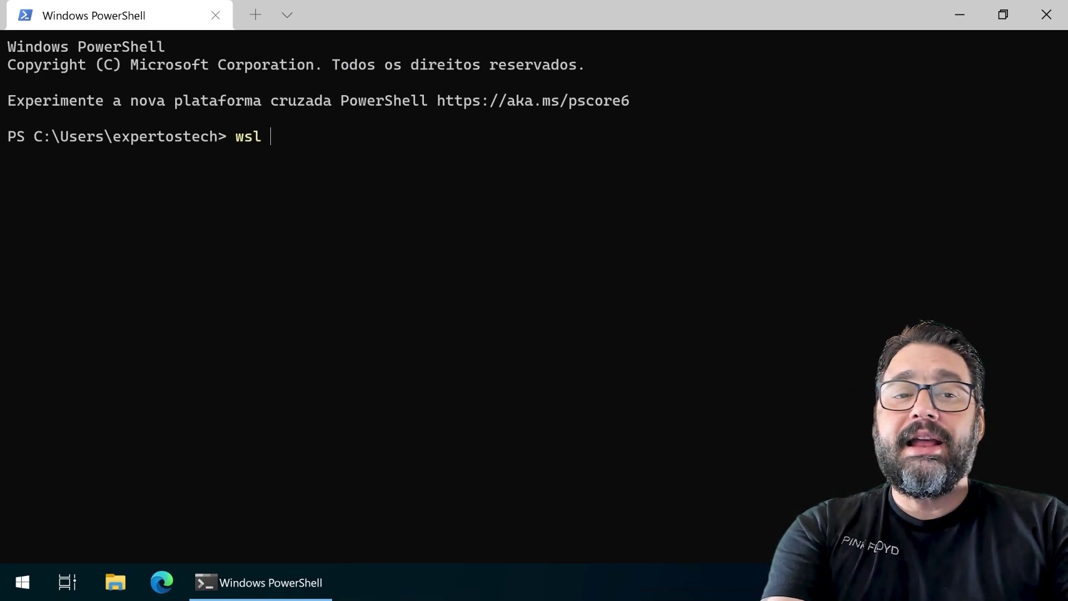
pyautogui.write(' --list')
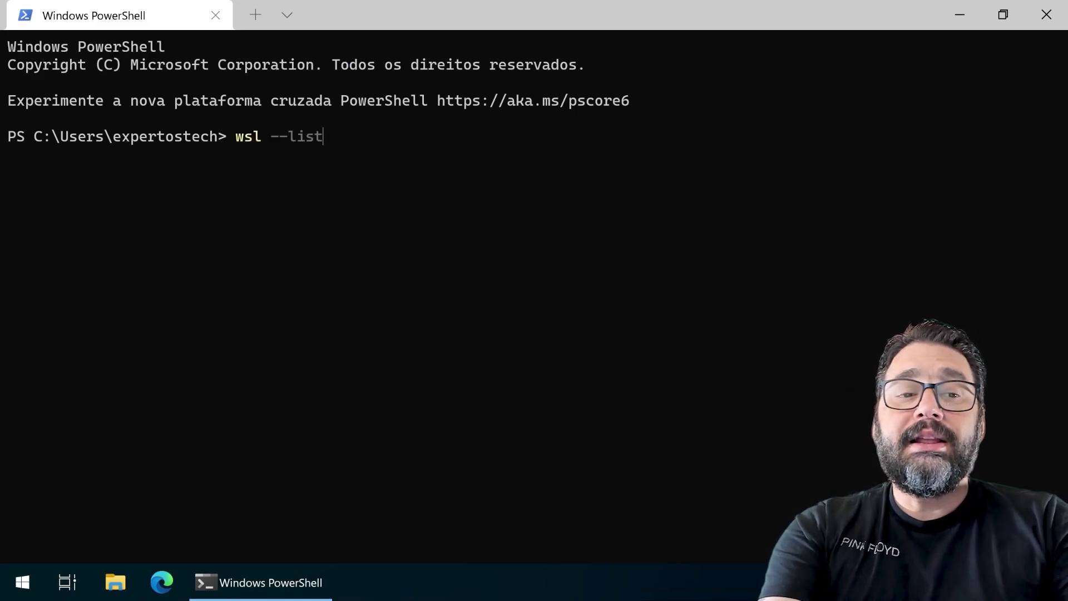
pyautogui.write(' ---')
pyautogui.press('BackSpace')
pyautogui.press('BackSpace')
pyautogui.press('BackSpace')
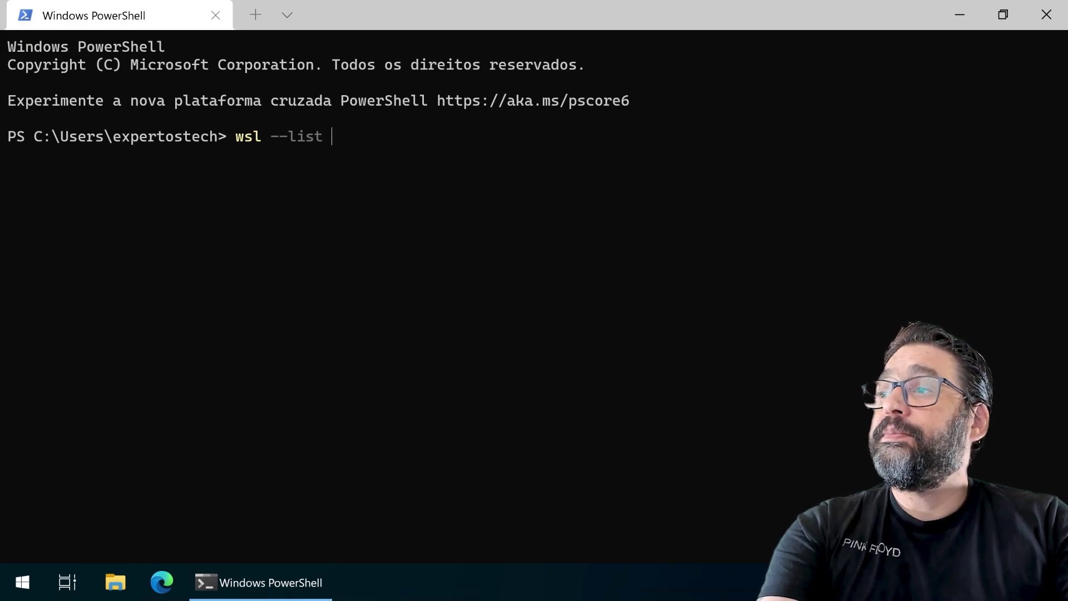
pyautogui.write('--verbose')
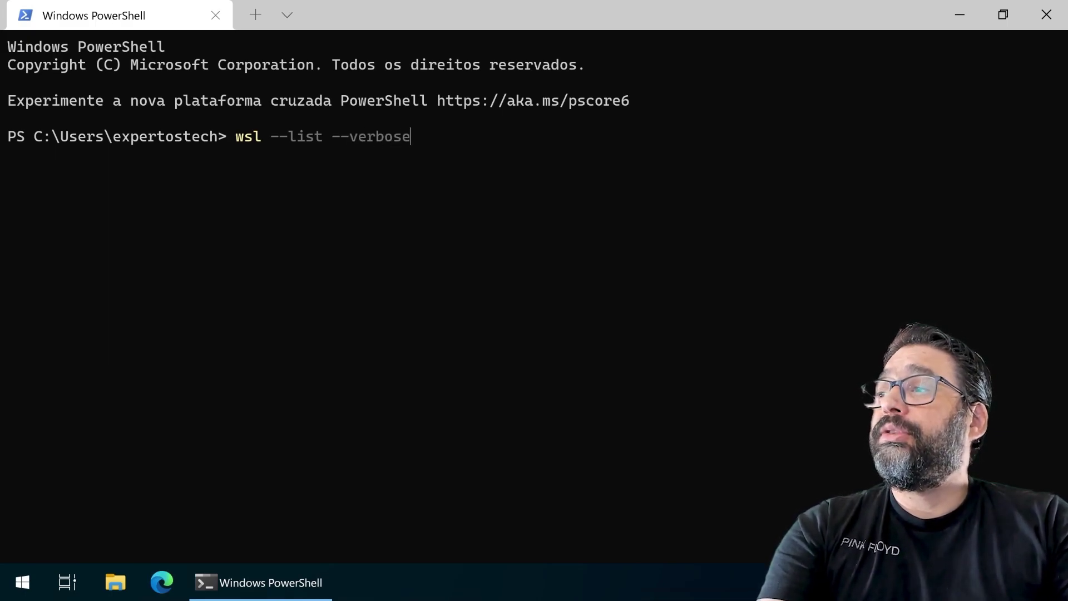
pyautogui.press('Return')
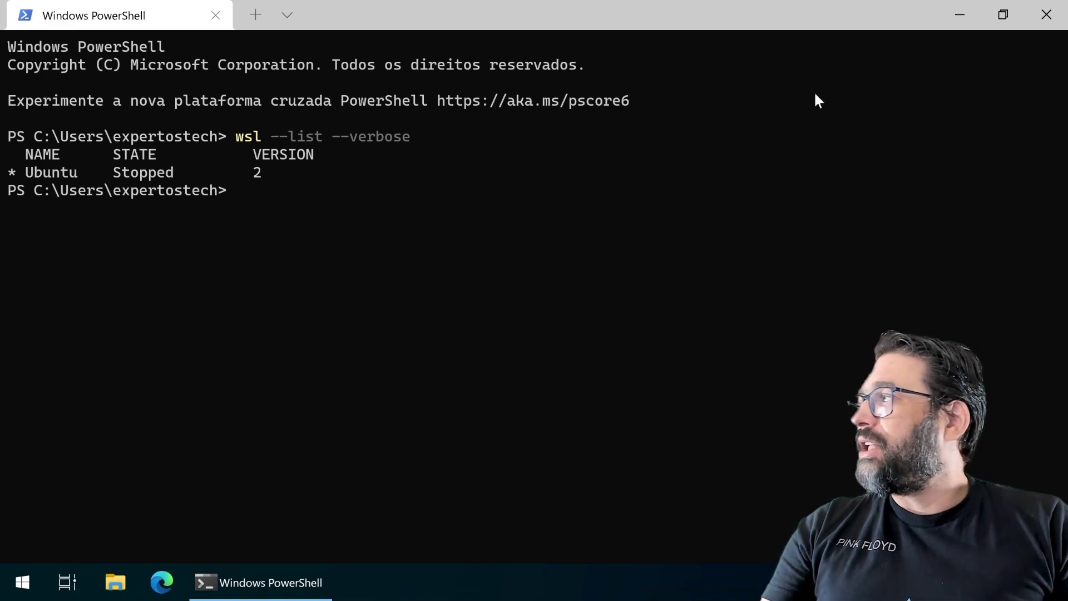
pyautogui.click(1046, 22)
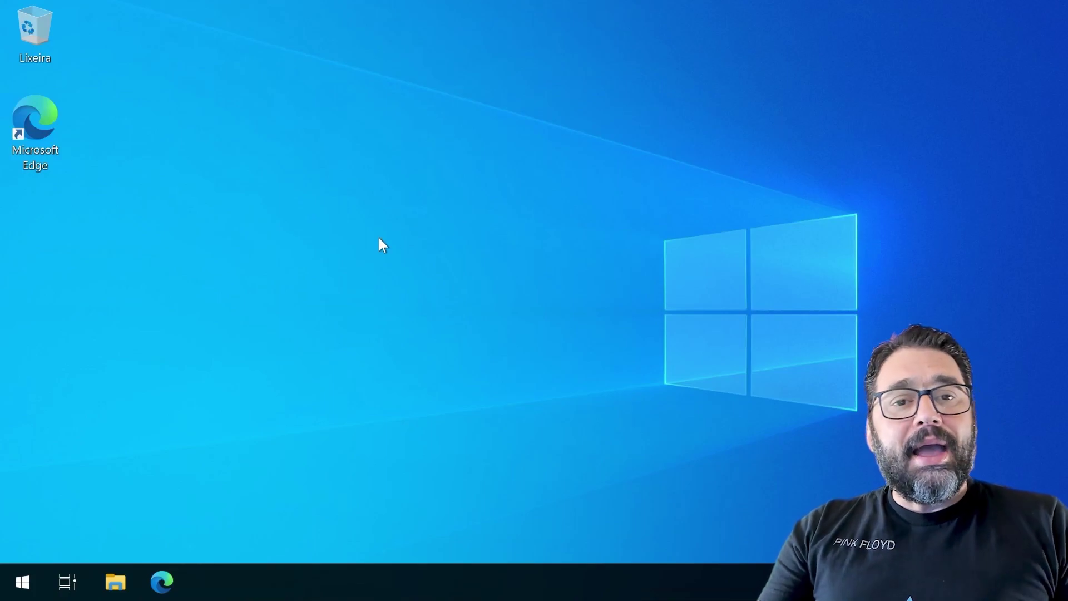
# Launch the Ubuntu app to check that its shell starts, and end the session with exit.
pyautogui.click(28, 593)
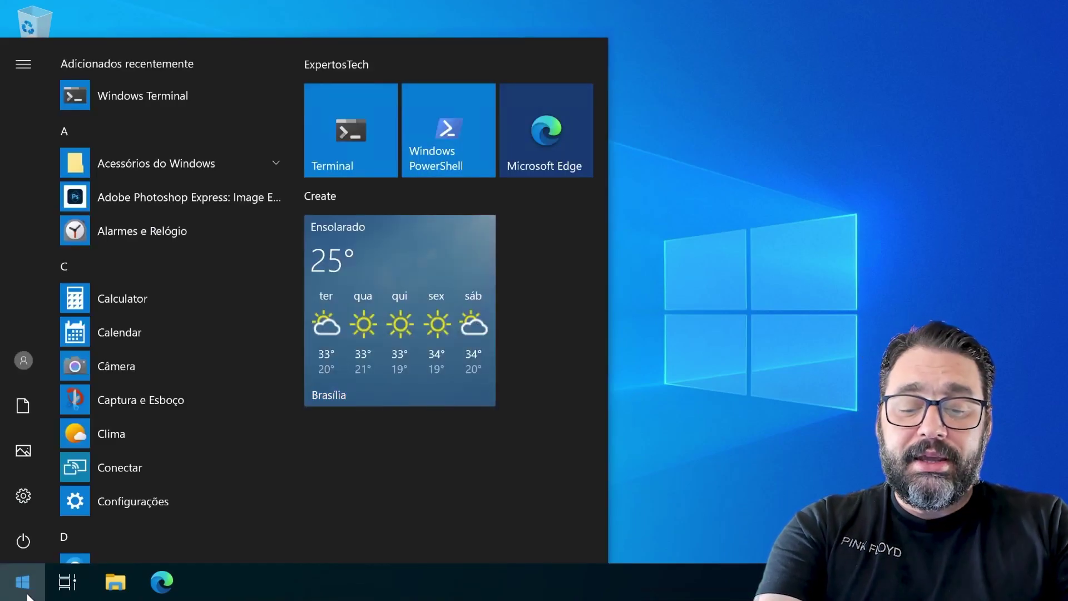
pyautogui.write('ubutn')
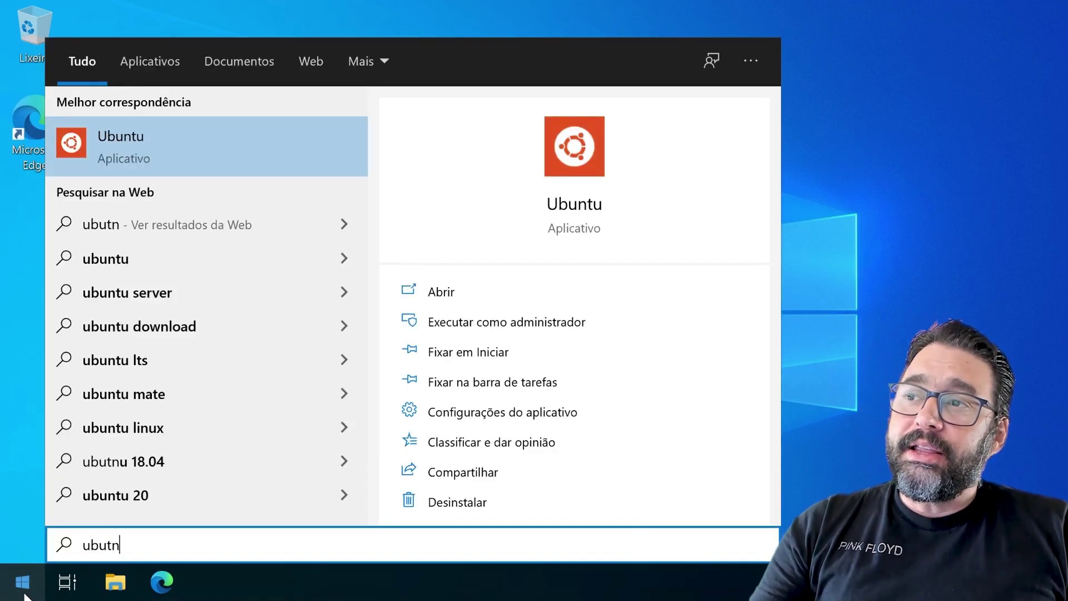
pyautogui.click(151, 136)
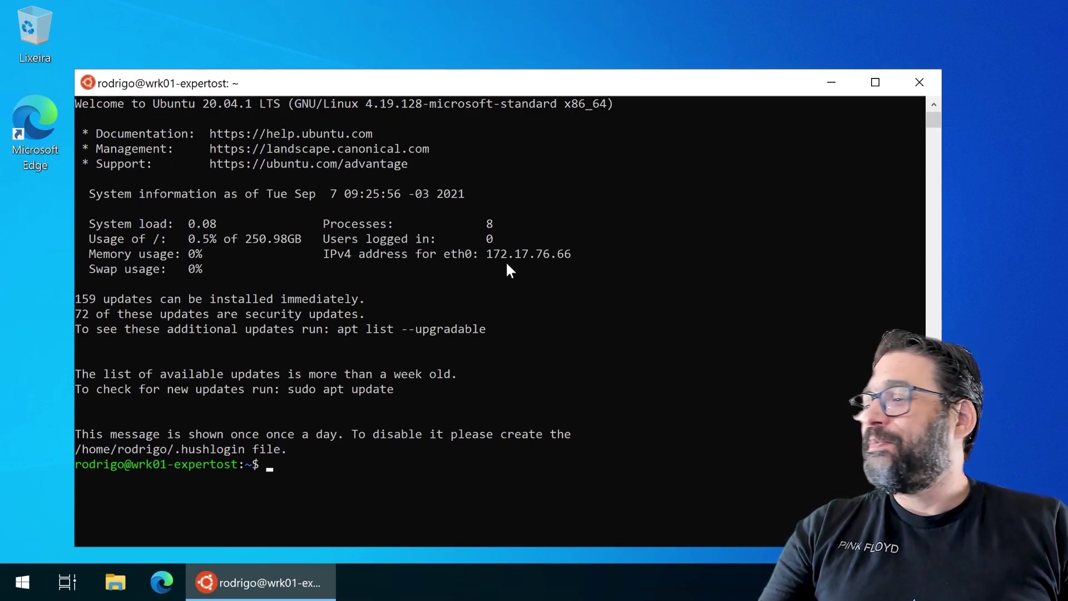
pyautogui.write('exit')
pyautogui.press('Return')
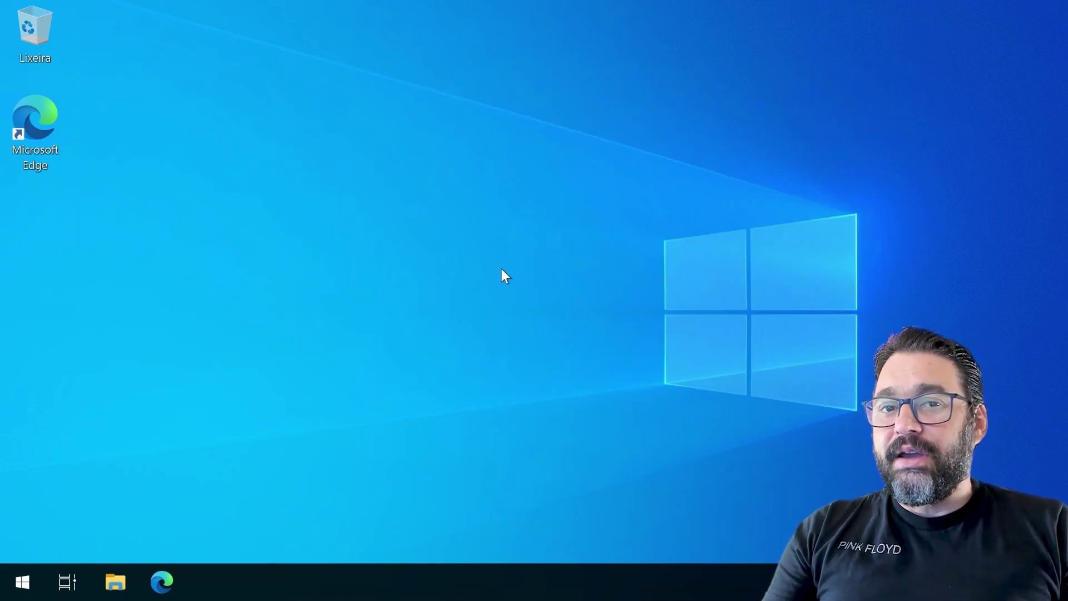
# Switch to Microsoft Edge, open hub.docker.com/editions/community/docker-ce-desktop-windows, and download the Docker Desktop installer.
pyautogui.click(160, 583)
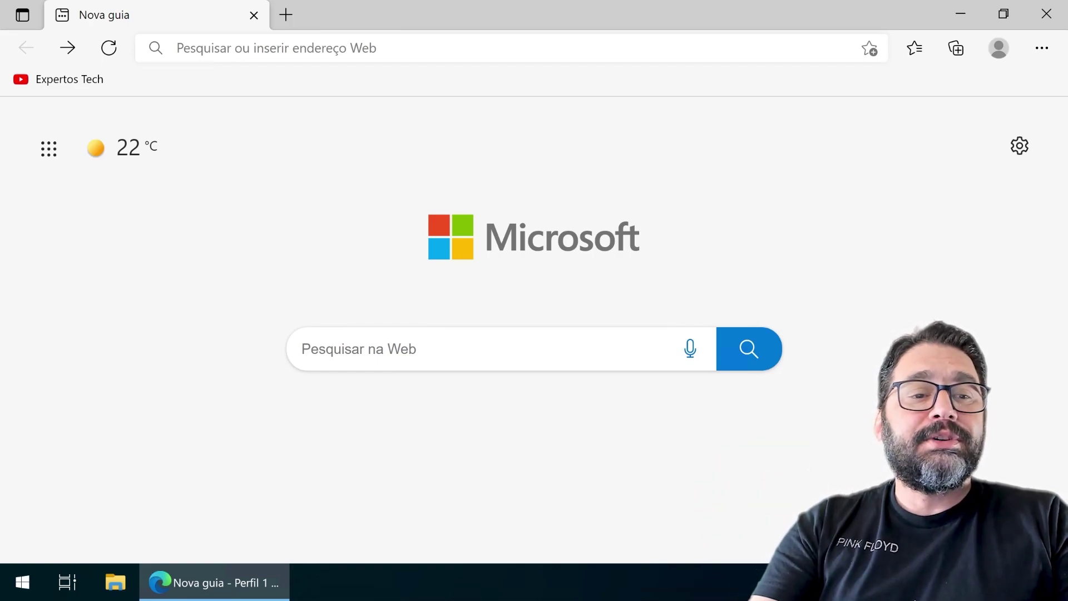
pyautogui.click(377, 43)
pyautogui.write('https://hub.docker.com/editions/community/docker-ce-desktop-windows')
pyautogui.press('Return')
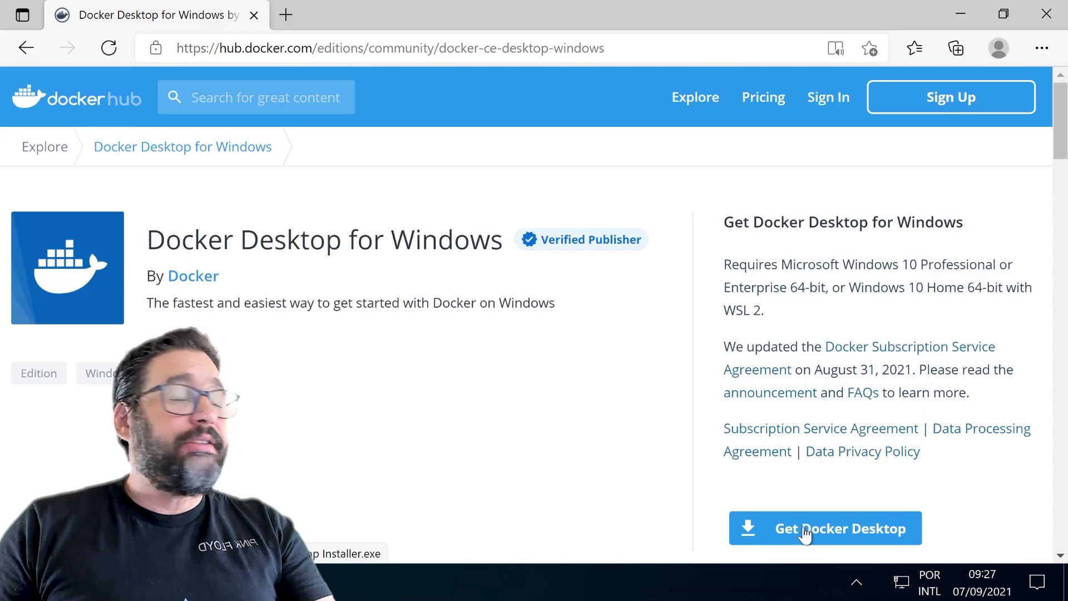
pyautogui.click(825, 533)
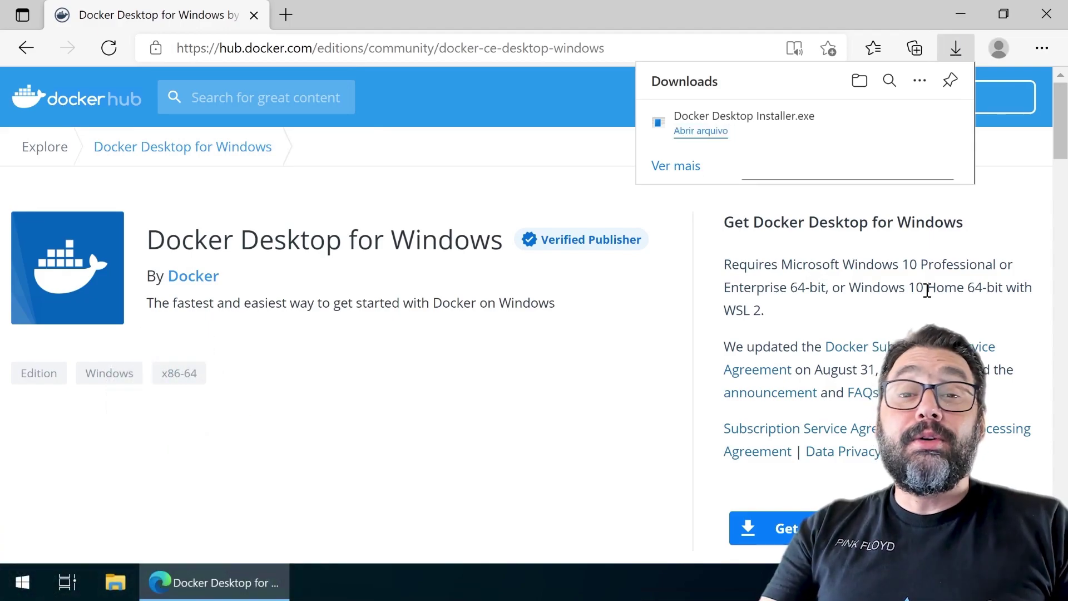
# Show the downloaded Docker Desktop Installer in its folder and run it.
pyautogui.moveTo(847, 119)
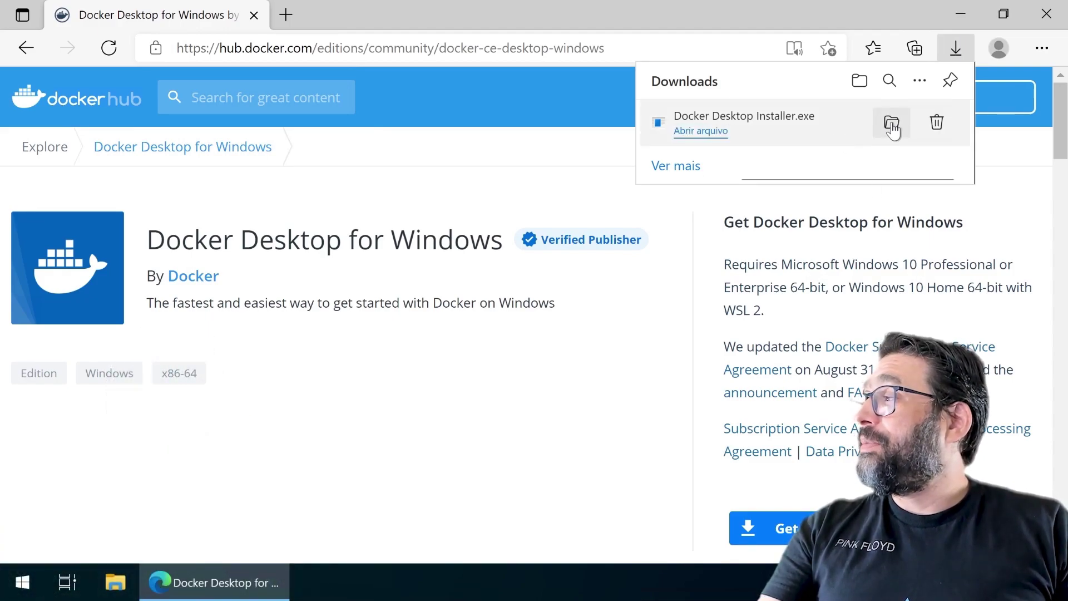
pyautogui.click(892, 125)
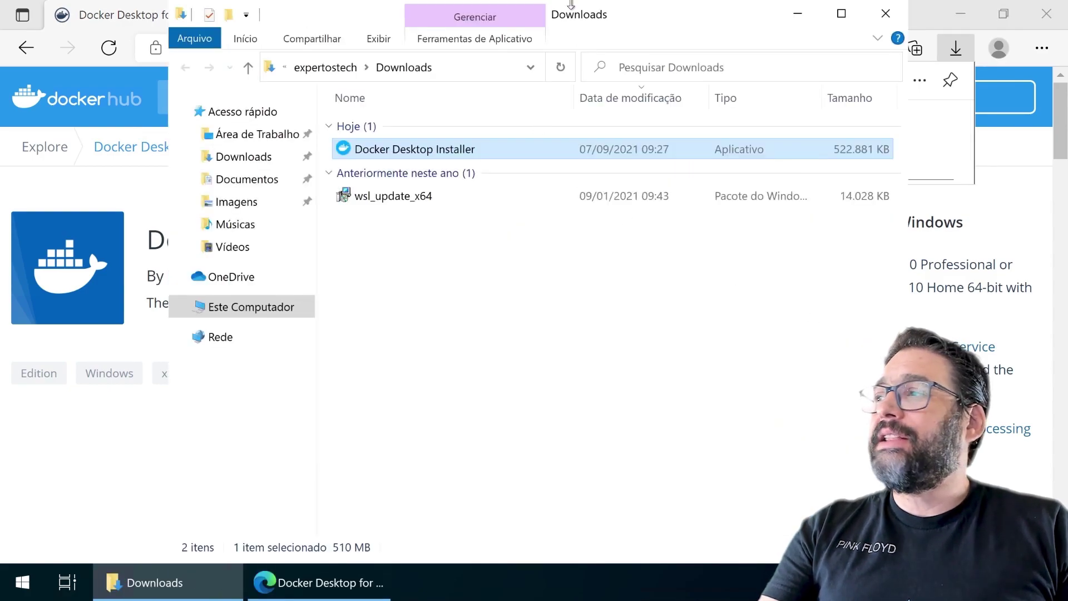
pyautogui.click(843, 13)
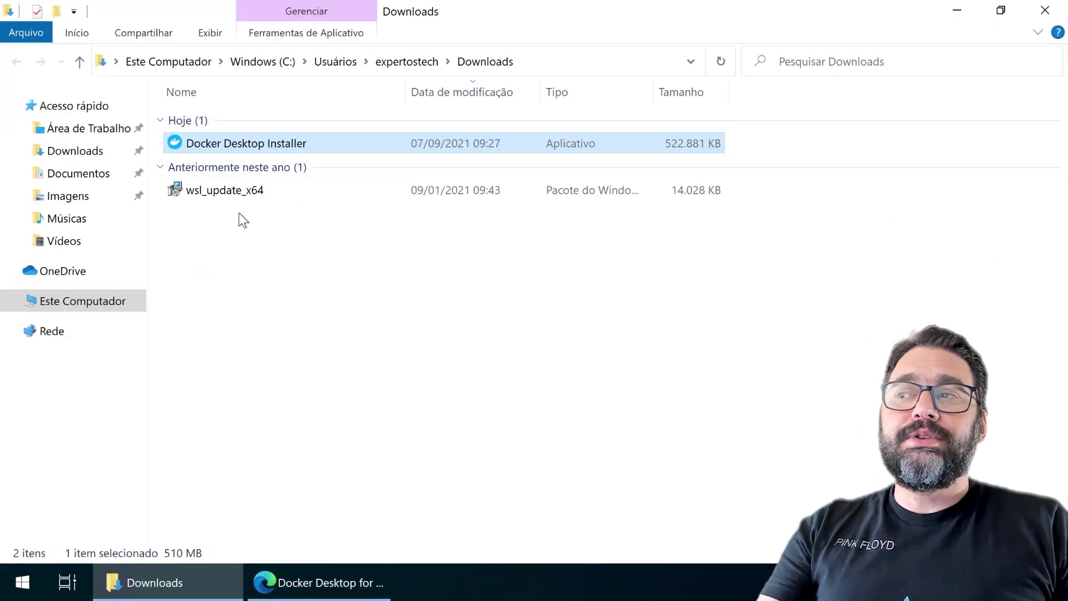
pyautogui.doubleClick(188, 143)
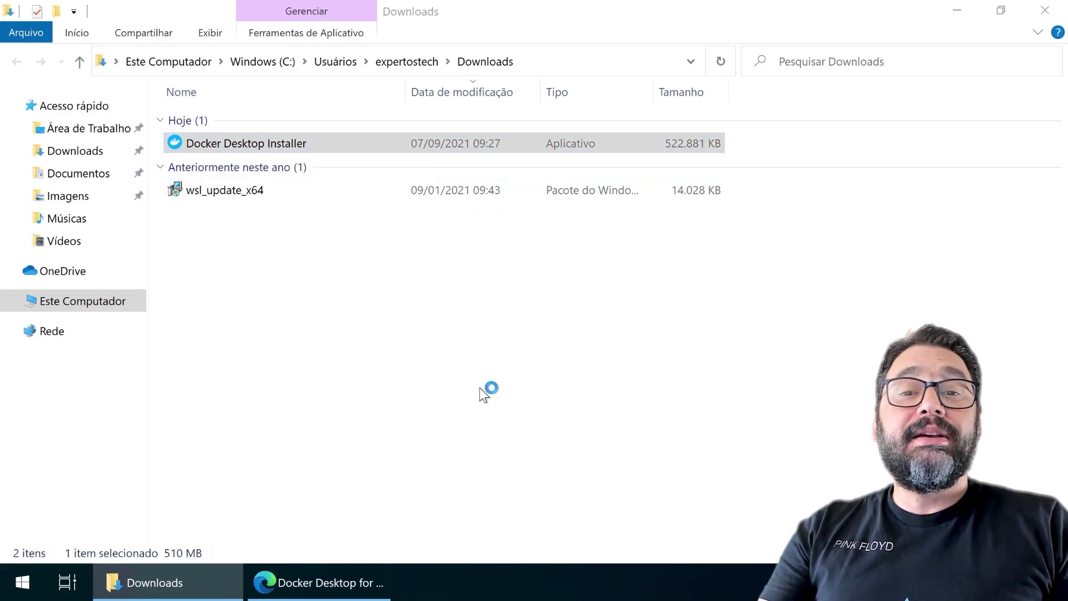
# Close the Downloads folder and the browser, and allow Docker Desktop Installer to make changes to the device.
pyautogui.click(1053, 14)
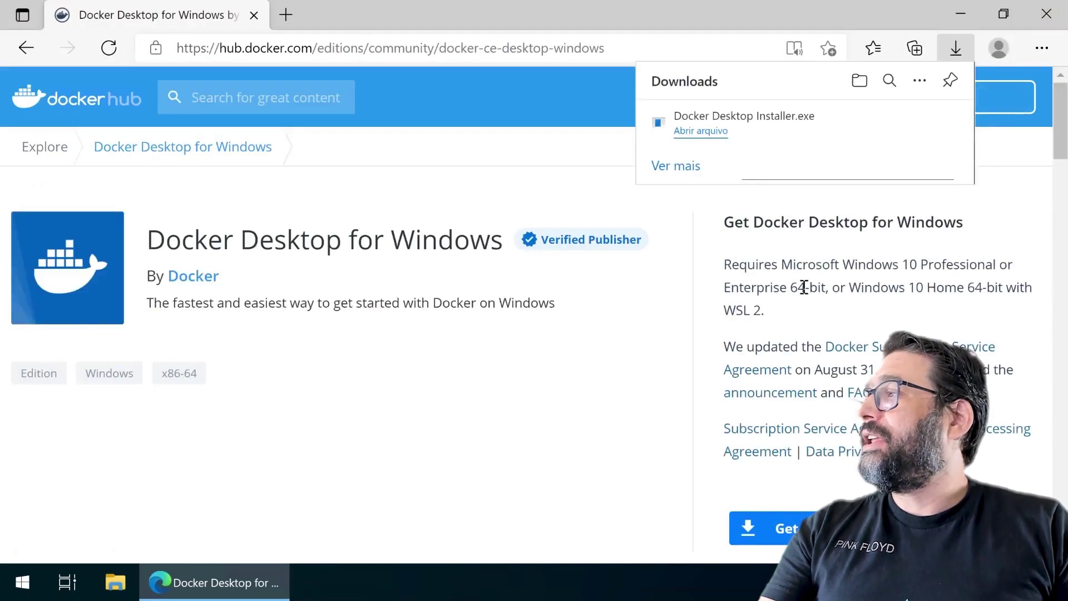
pyautogui.click(1046, 12)
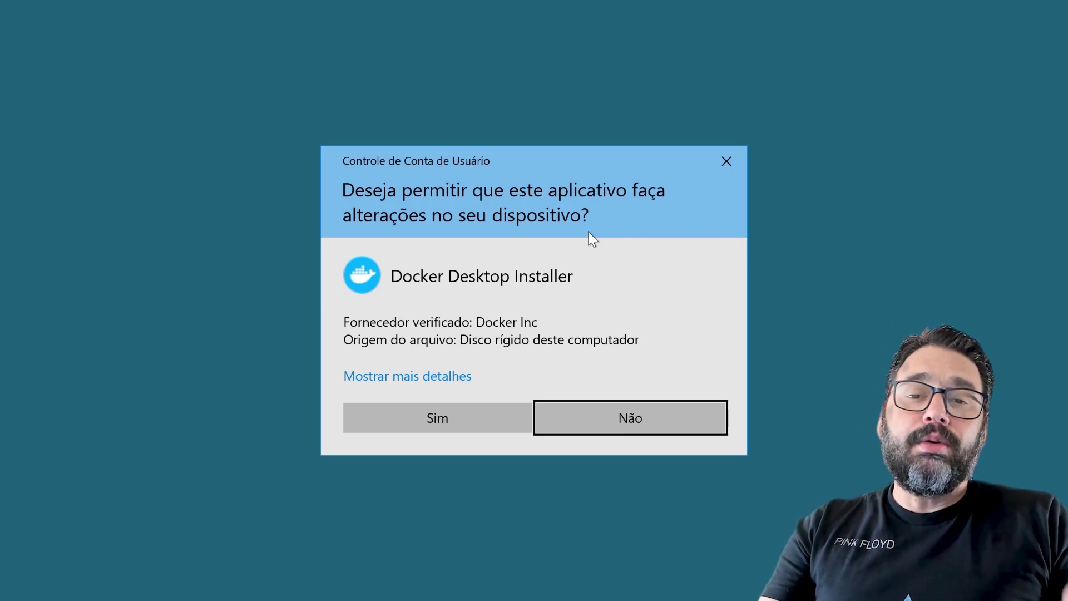
pyautogui.click(421, 419)
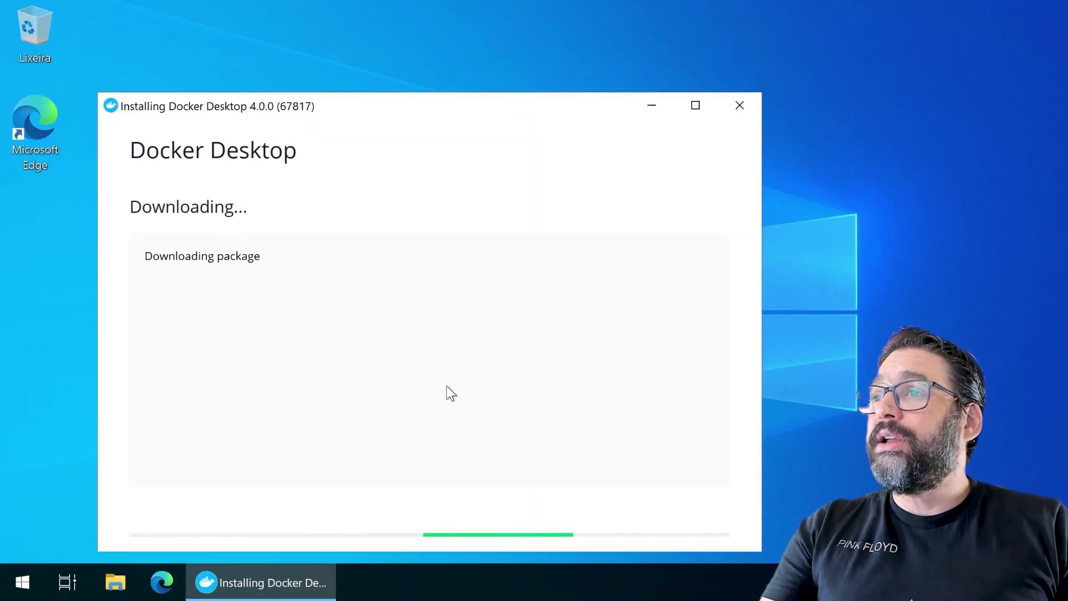
# Install Docker Desktop with Hyper-V features, WSL 2 components and the desktop shortcut enabled, and restart Windows to complete it.
pyautogui.moveTo(528, 104); pyautogui.dragTo(574, 34)
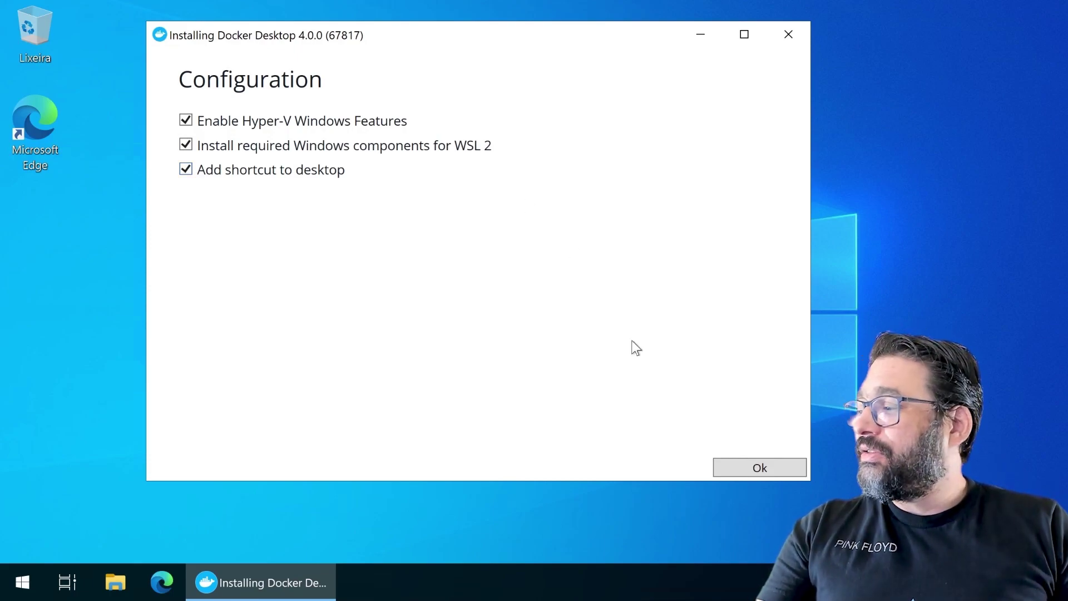
pyautogui.click(759, 468)
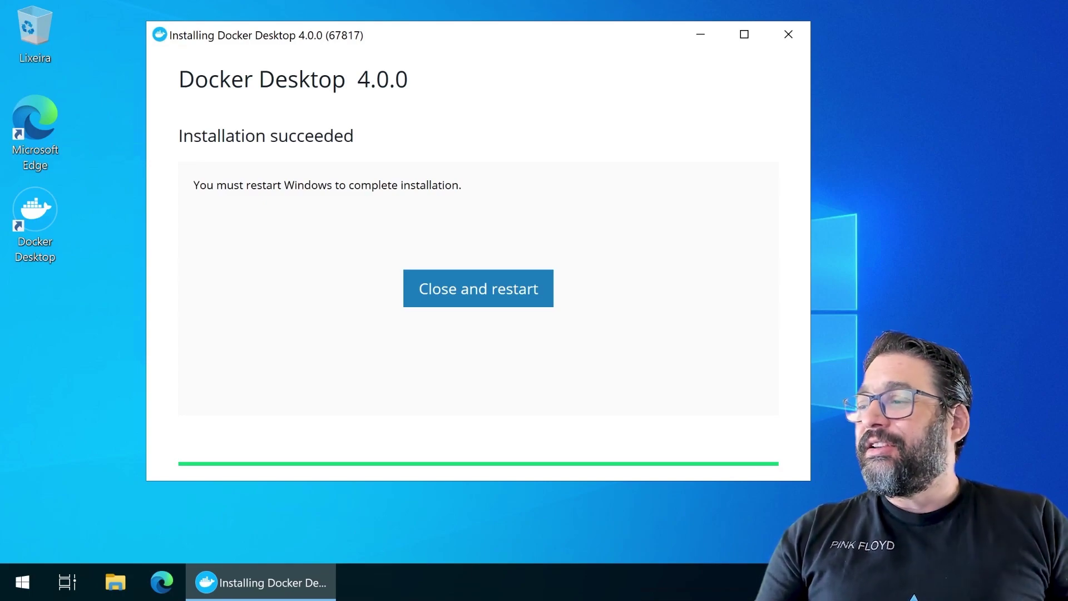
pyautogui.click(493, 302)
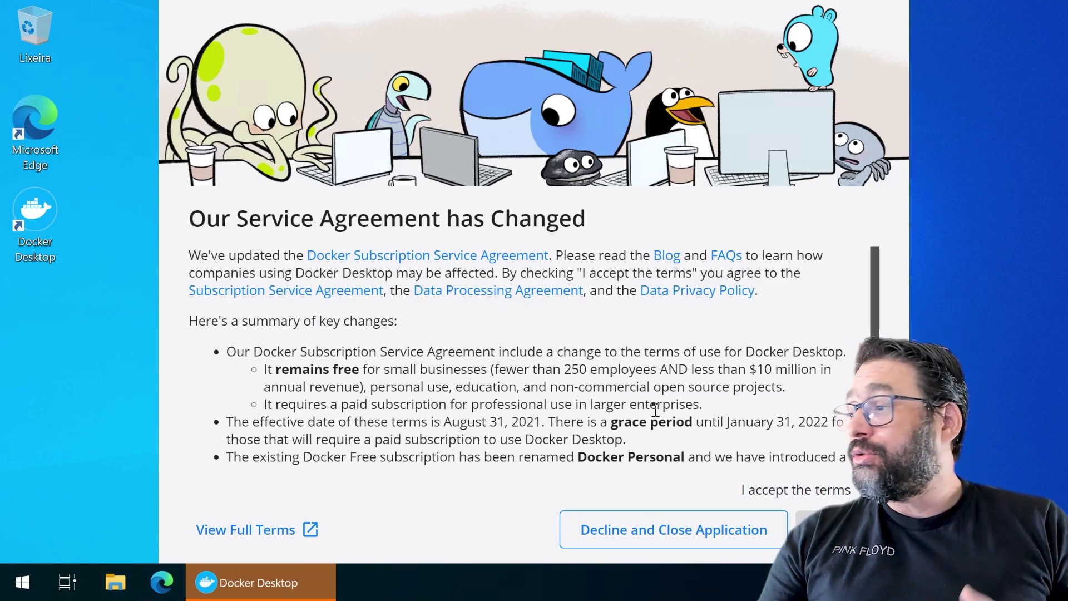
# Highlight the employee and revenue limits for free use and the grace period date in Docker's service agreement.
pyautogui.moveTo(564, 369); pyautogui.dragTo(816, 360)
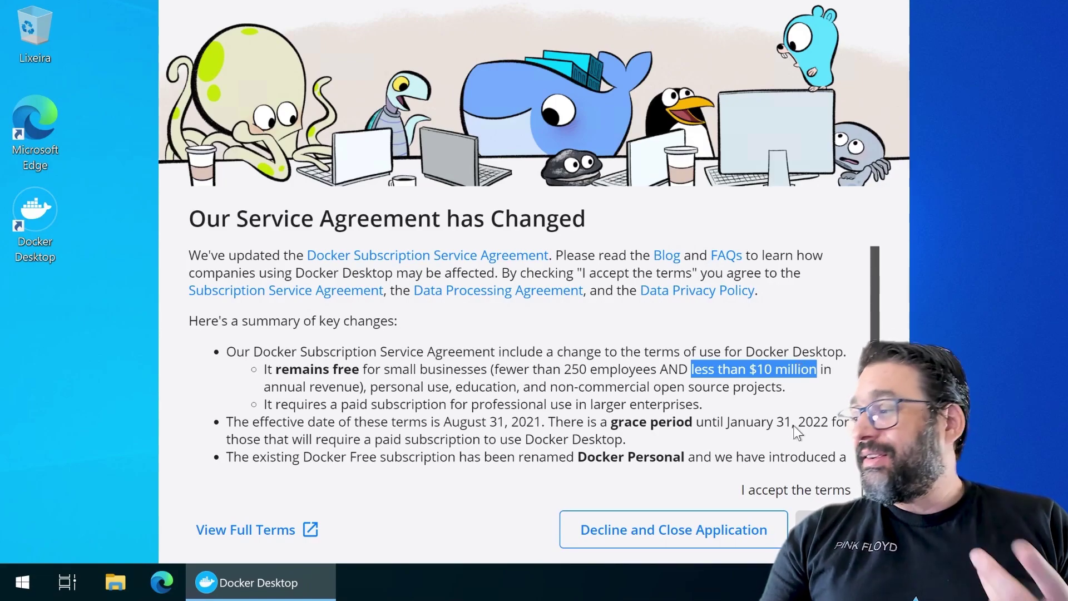
pyautogui.moveTo(728, 422); pyautogui.dragTo(829, 424)
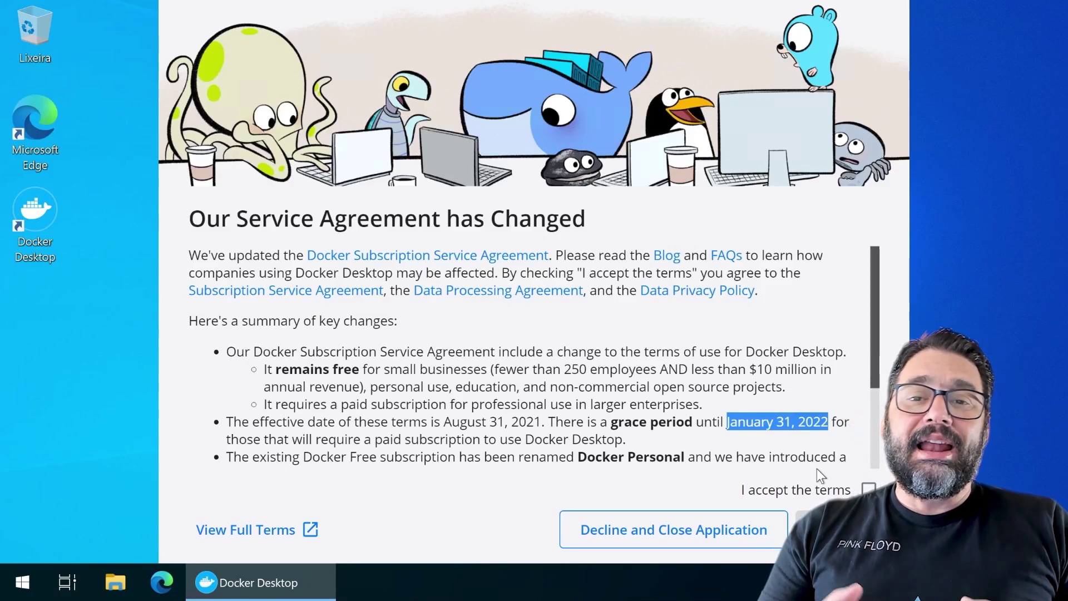
pyautogui.moveTo(565, 369); pyautogui.dragTo(664, 370)
pyautogui.moveTo(749, 370); pyautogui.dragTo(807, 369)
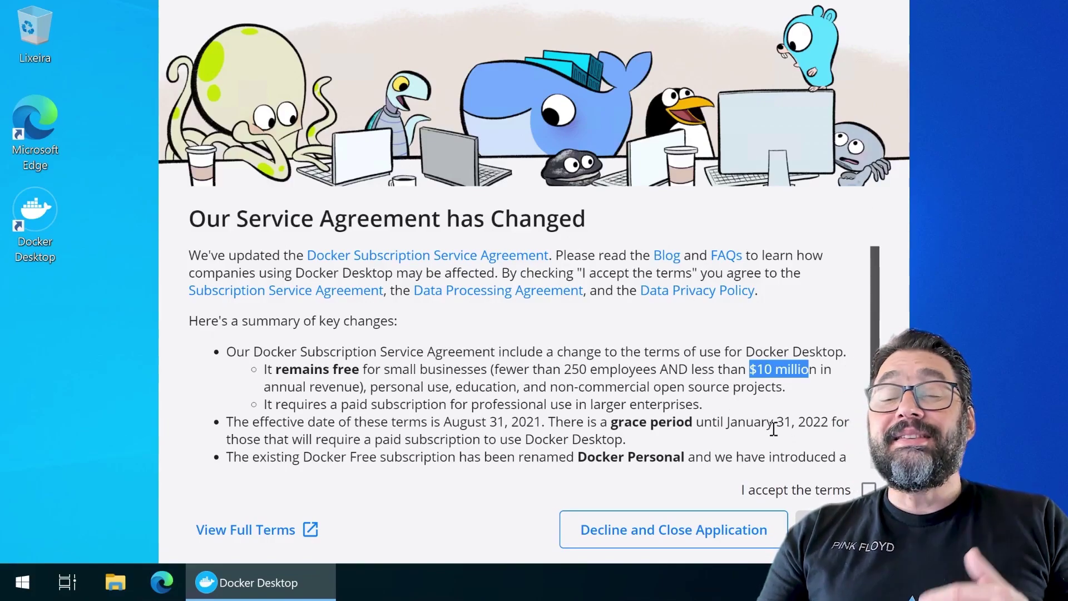
pyautogui.moveTo(816, 369); pyautogui.dragTo(565, 369)
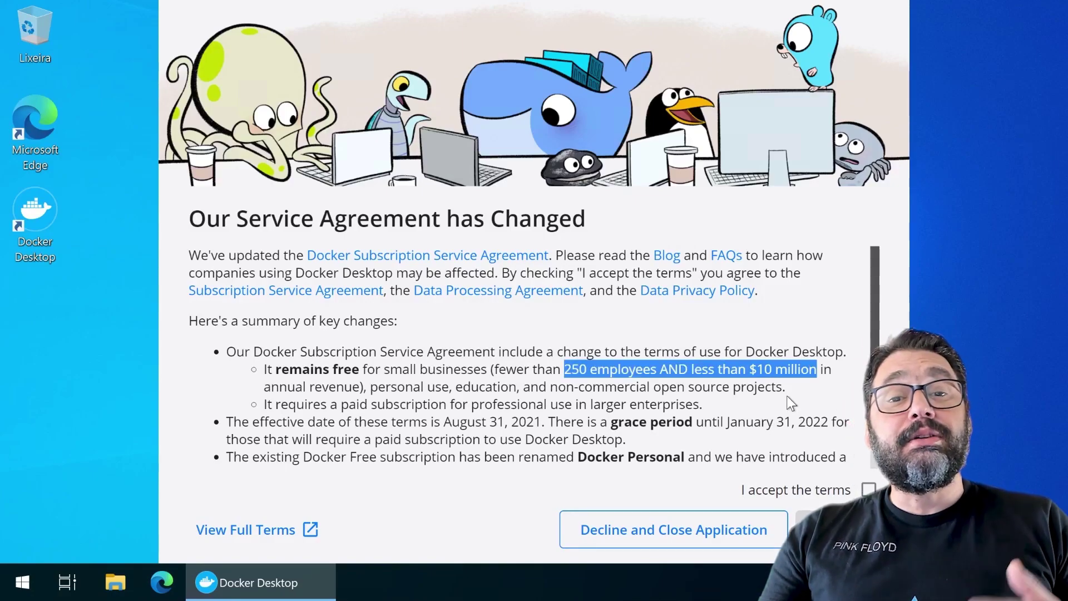